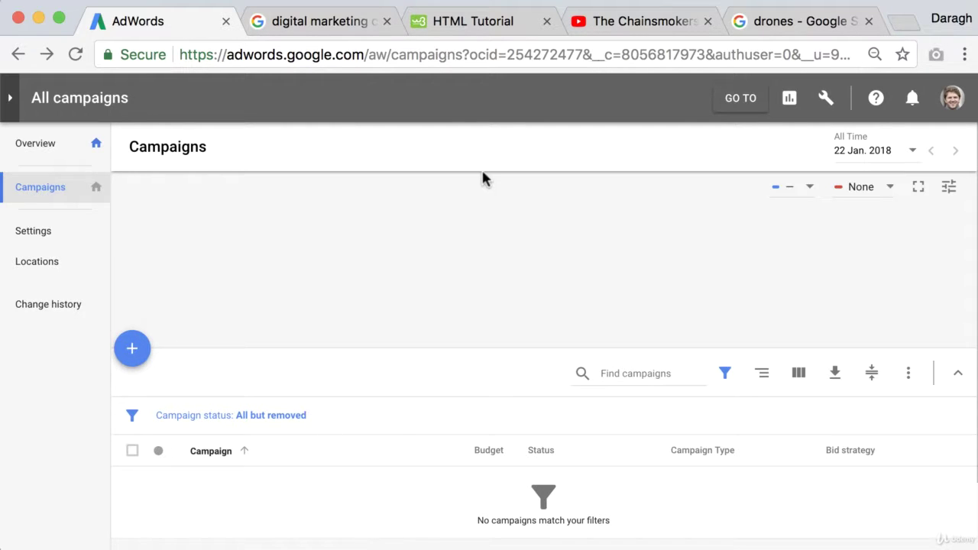
- Start a new campaign from the Campaigns list, then view the 'digital marketing course' search results
{"action": "left_click", "coordinate": [50, 196]}
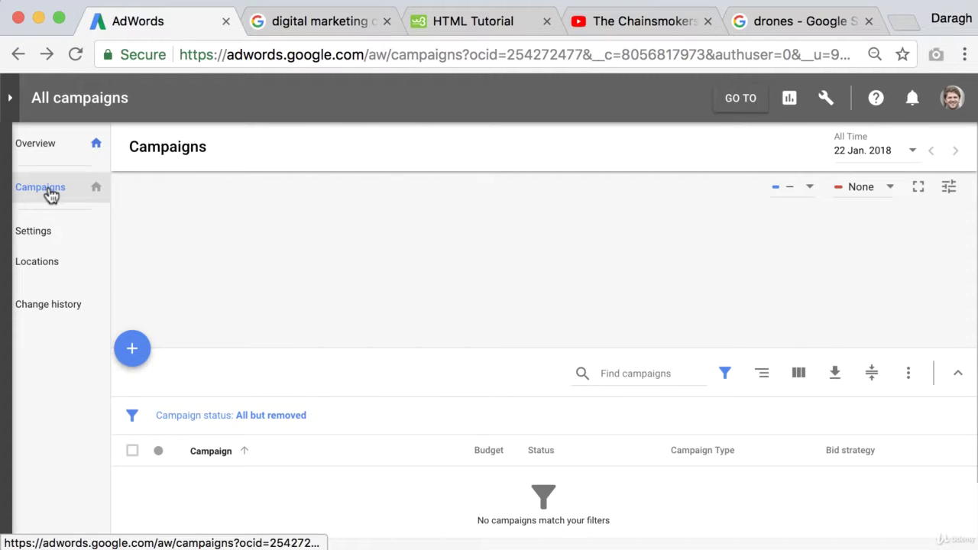
{"action": "left_click", "coordinate": [133, 353]}
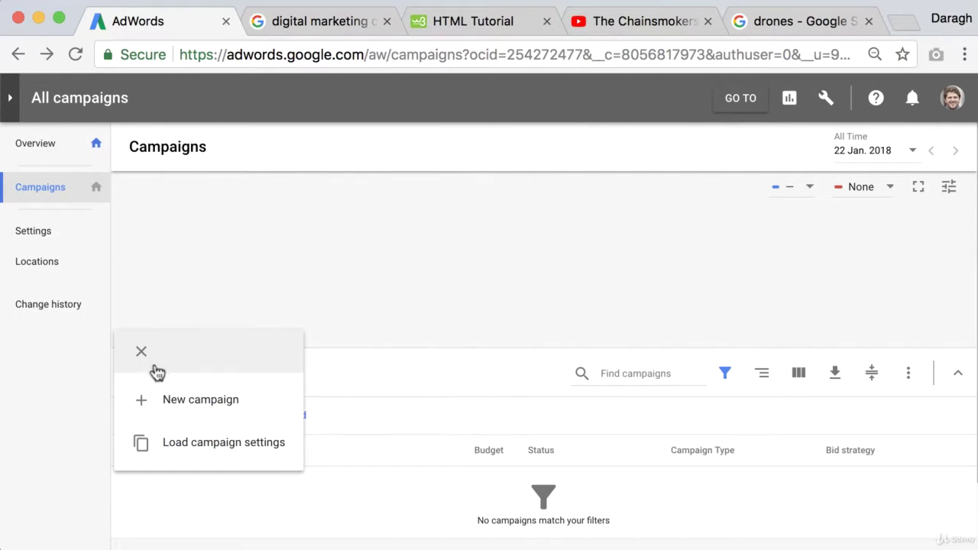
{"action": "left_click", "coordinate": [187, 401]}
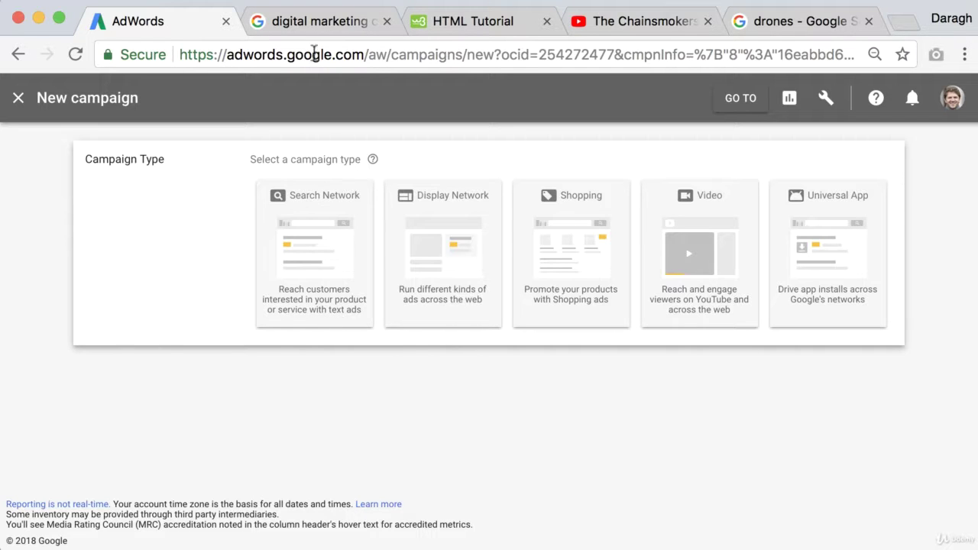
{"action": "left_click", "coordinate": [316, 22]}
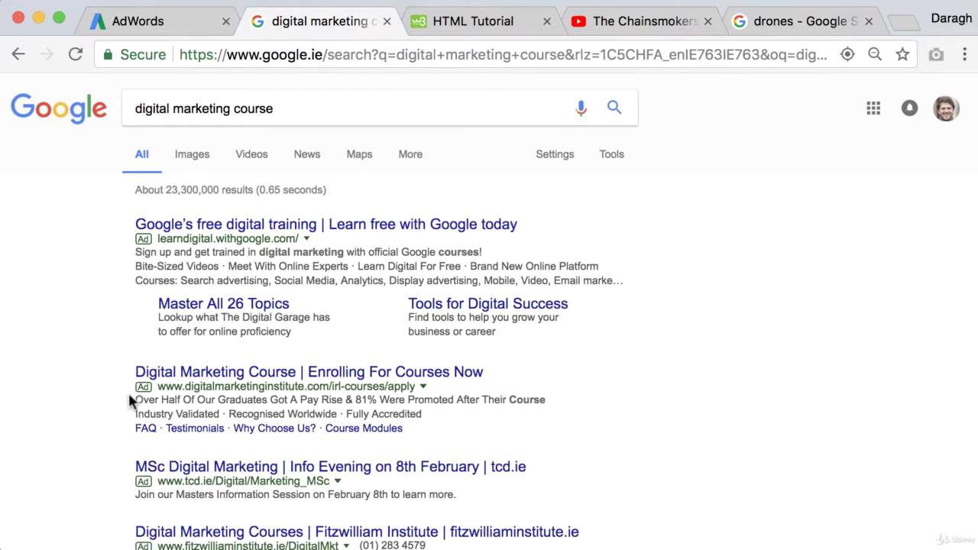
- Look over the ads in the 'digital marketing course' results, then return to the AdWords campaign page
{"action": "scroll", "coordinate": [128, 394], "scroll_direction": "down", "scroll_amount": 2}
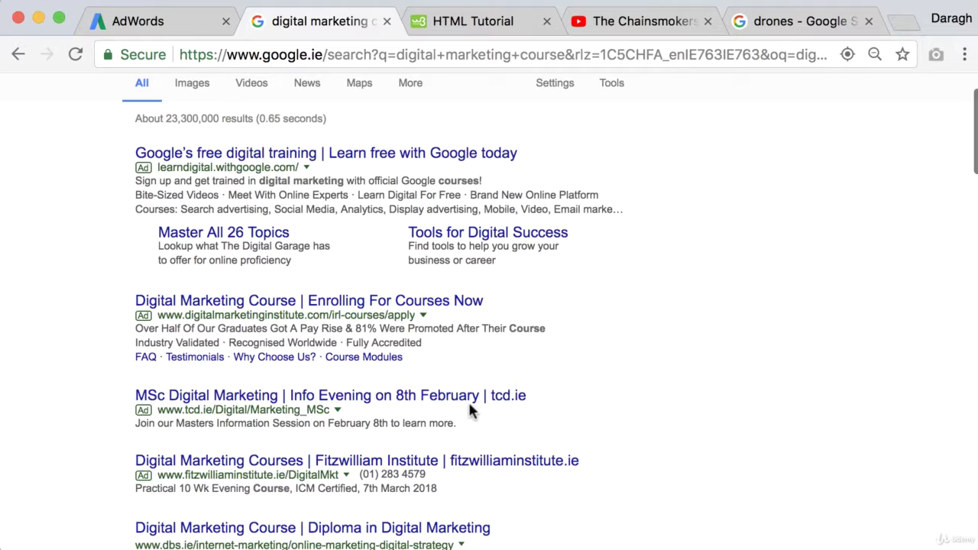
{"action": "left_click", "coordinate": [185, 25]}
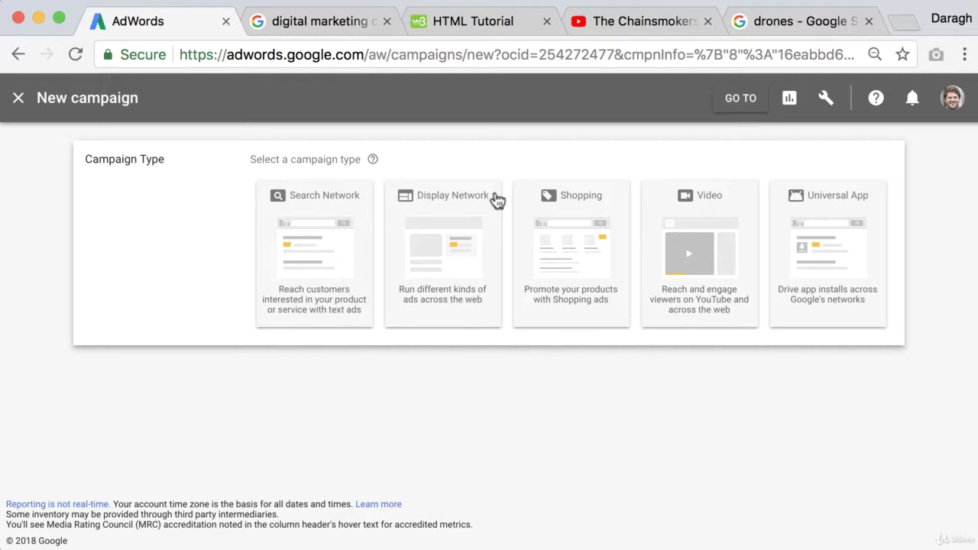
- Review the 'digital marketing course' search results again and come back to AdWords
{"action": "left_click", "coordinate": [325, 23]}
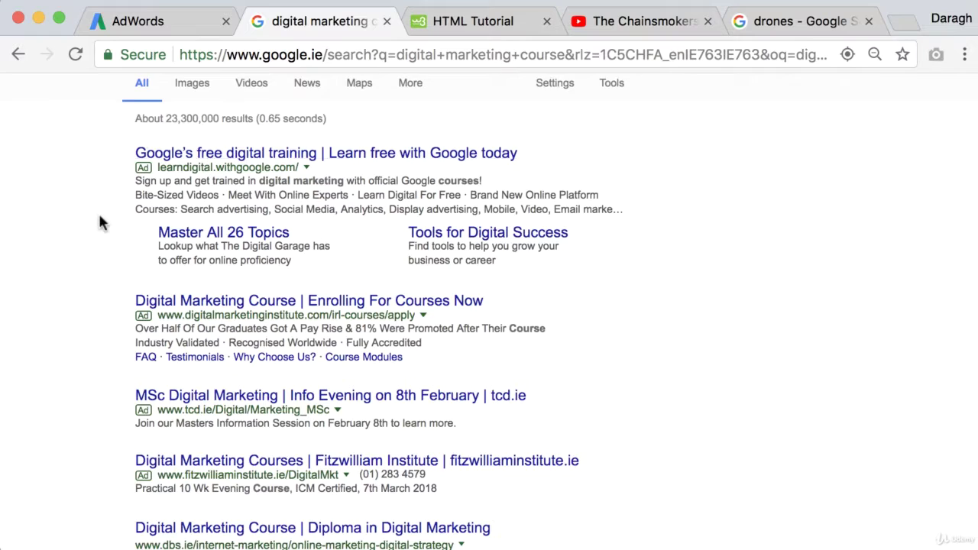
{"action": "scroll", "coordinate": [99, 221], "scroll_direction": "up", "scroll_amount": 2}
{"action": "scroll", "coordinate": [99, 221], "scroll_direction": "down", "scroll_amount": 2}
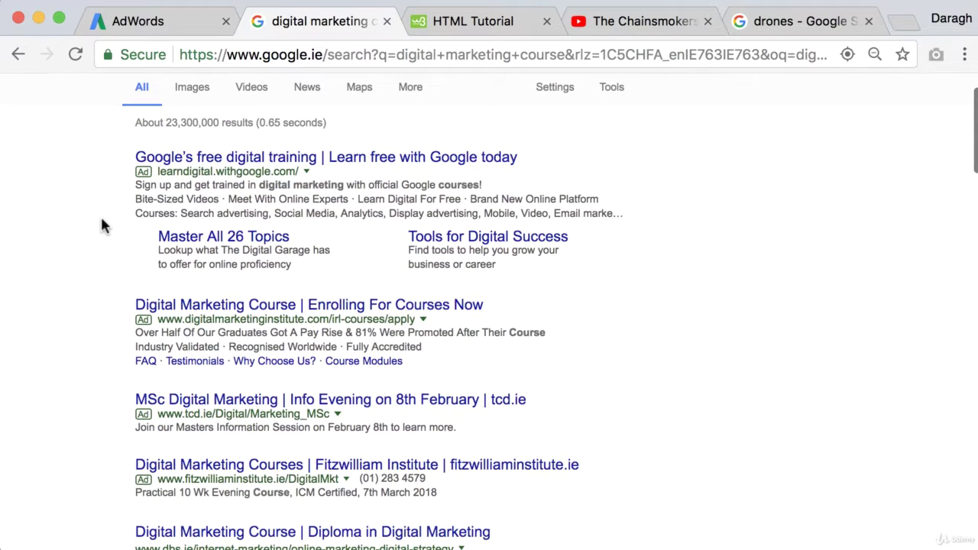
{"action": "left_click", "coordinate": [188, 23]}
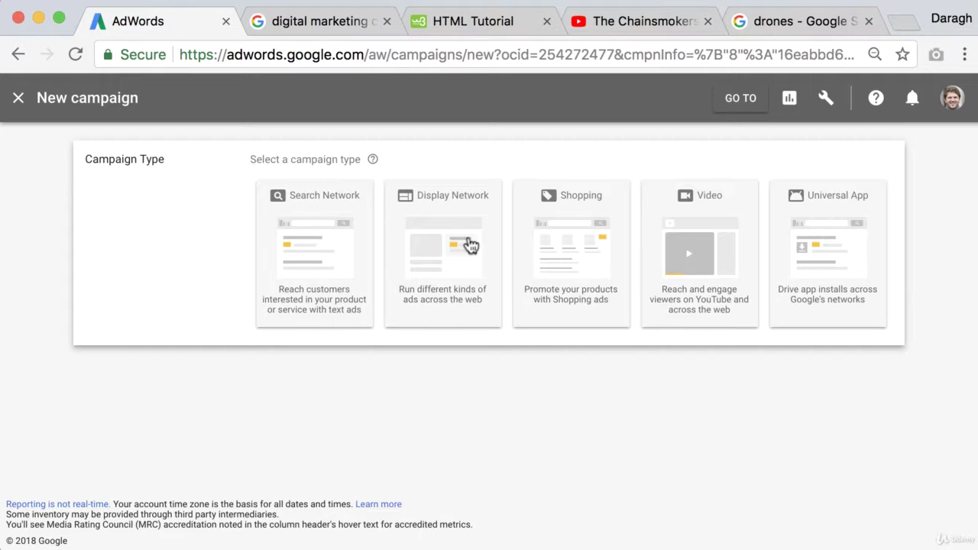
- Examine the w3schools HTML5 Tutorial page with its LinkedIn display ad
{"action": "left_click", "coordinate": [472, 23]}
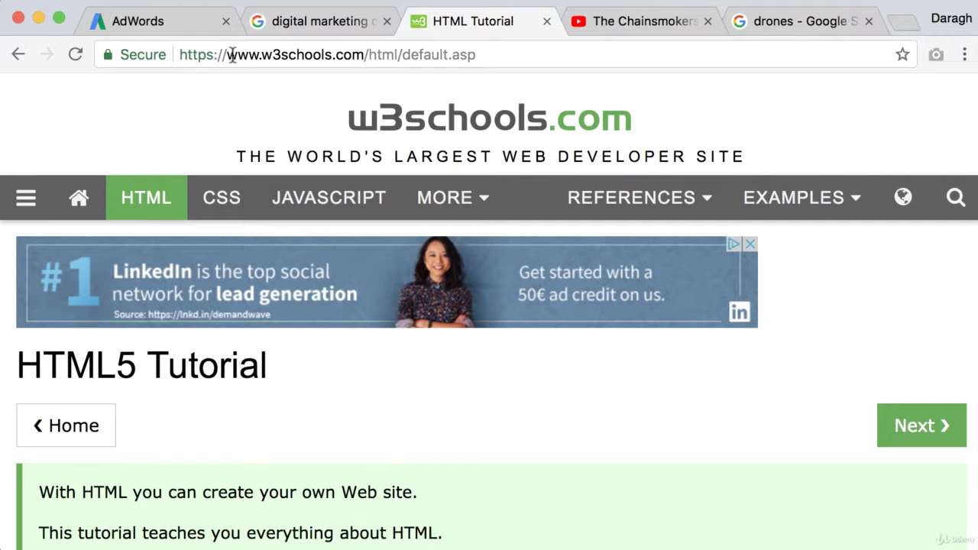
{"action": "scroll", "coordinate": [382, 245], "scroll_direction": "down", "scroll_amount": 1}
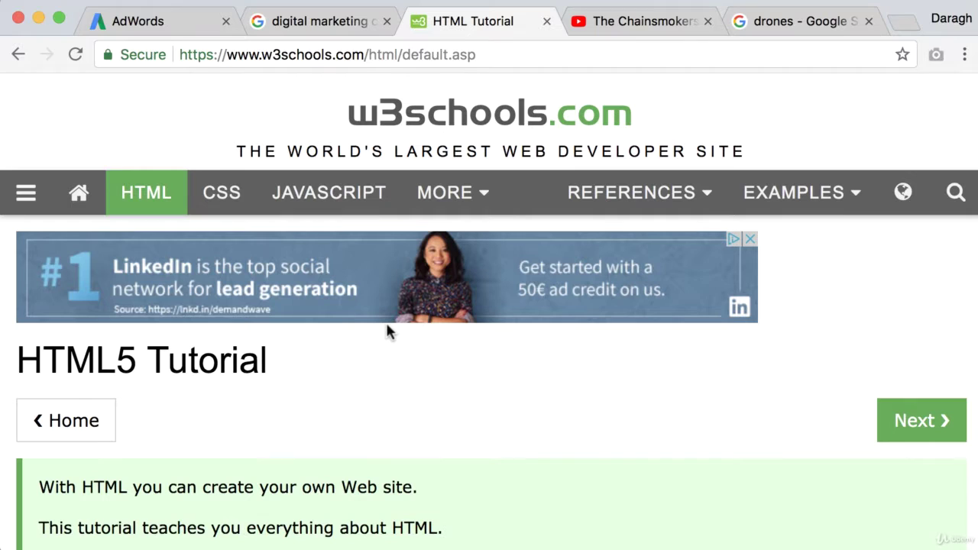
{"action": "left_click", "coordinate": [353, 23]}
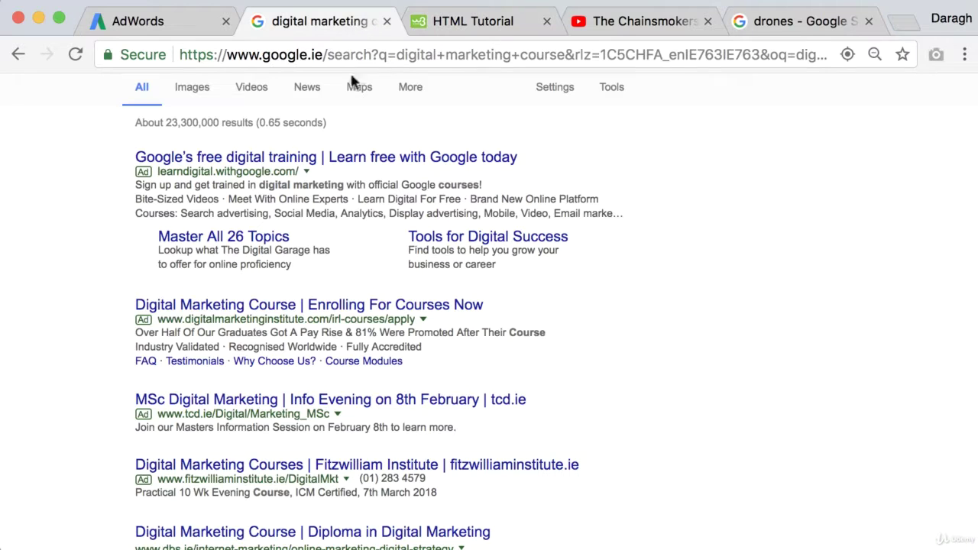
{"action": "left_click", "coordinate": [451, 21]}
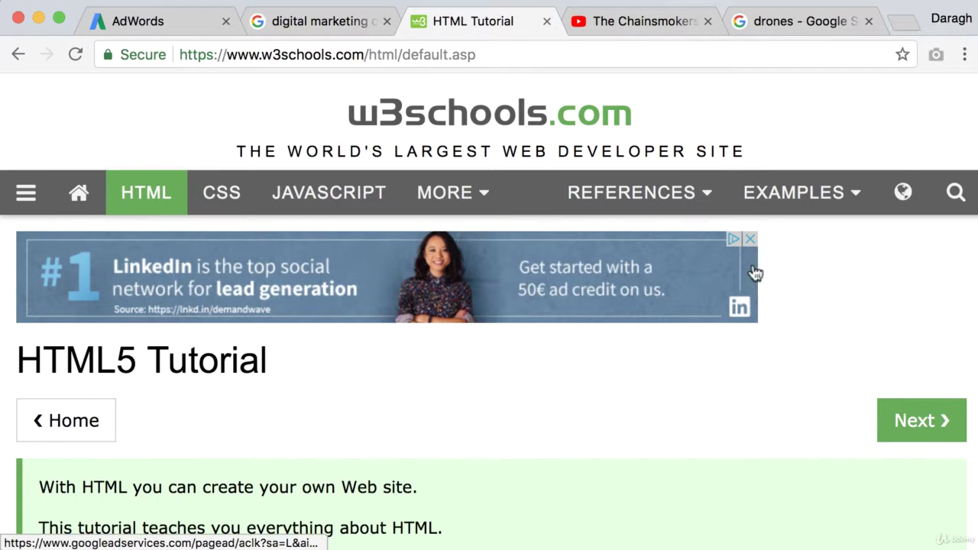
- Check why the LinkedIn ad is shown, highlighting the AdWords and AdSense phrases in the help page
{"action": "left_click", "coordinate": [733, 242]}
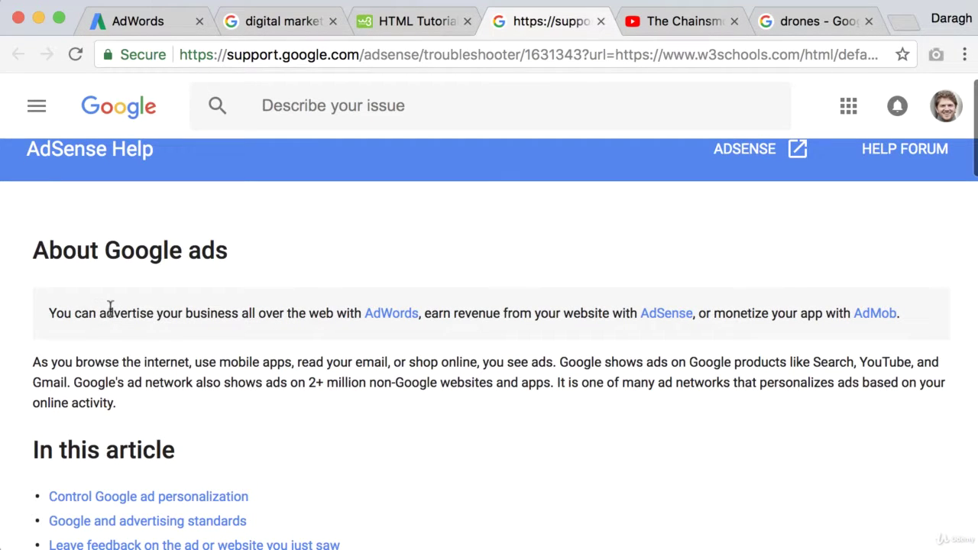
{"action": "left_click_drag", "start_coordinate": [106, 314], "coordinate": [362, 314]}
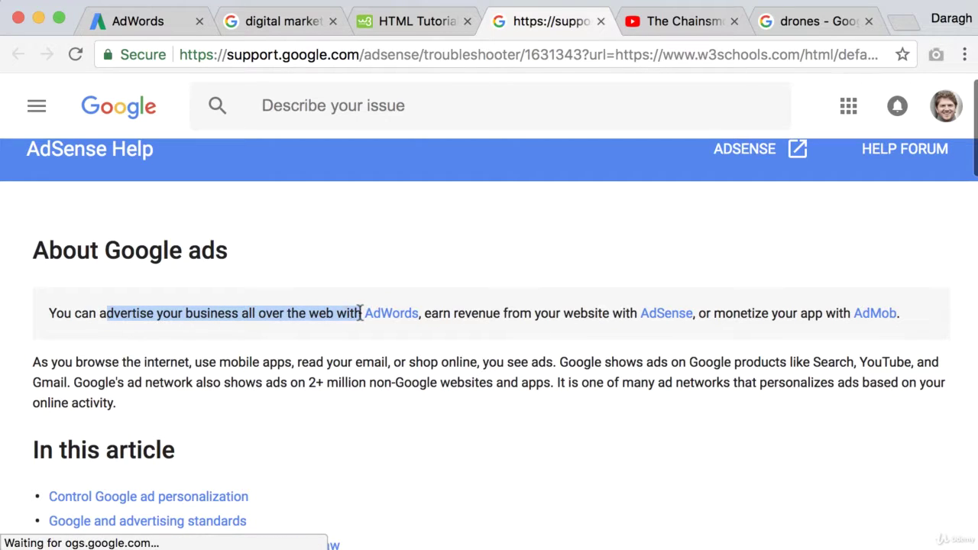
{"action": "left_click_drag", "start_coordinate": [453, 313], "coordinate": [639, 313]}
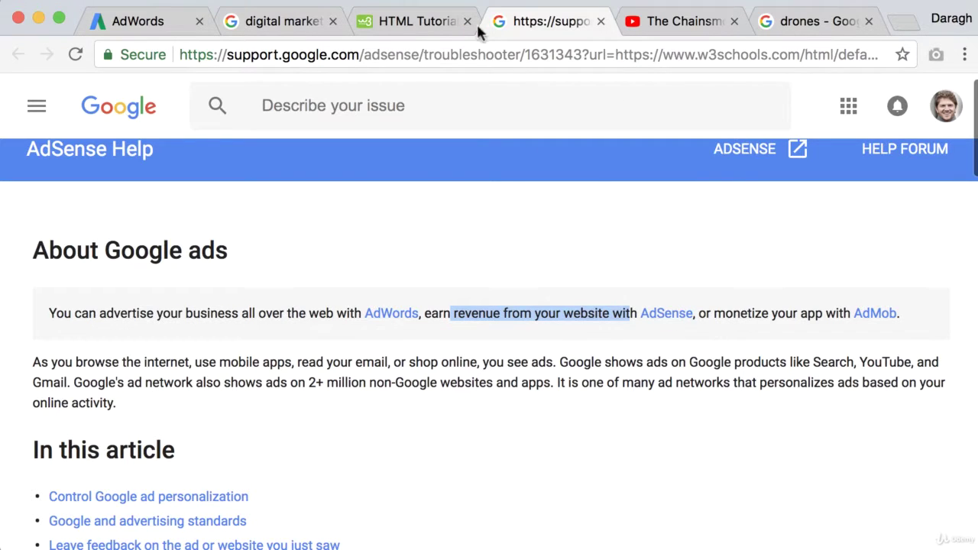
- Close the AdSense help page and go back to the AdWords New campaign page
{"action": "left_click", "coordinate": [420, 21]}
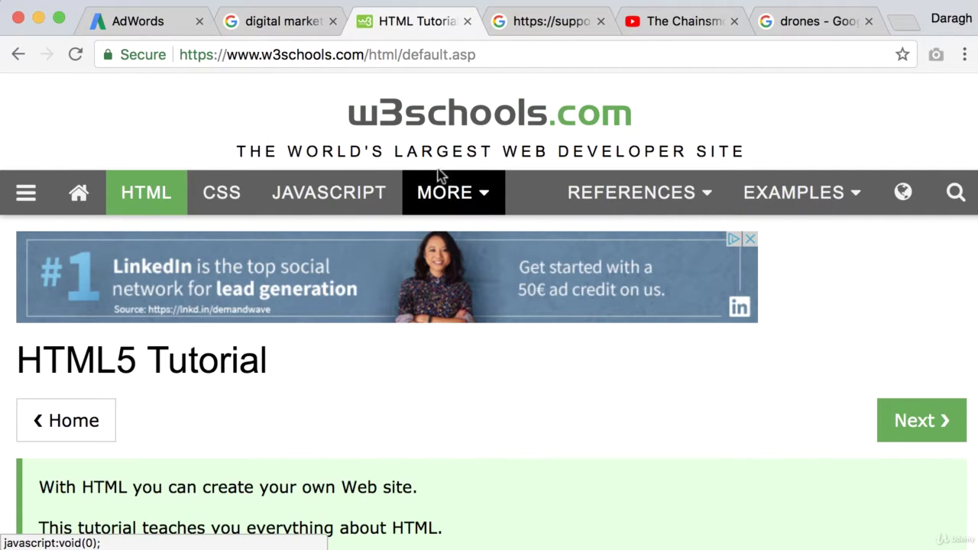
{"action": "left_click", "coordinate": [601, 23]}
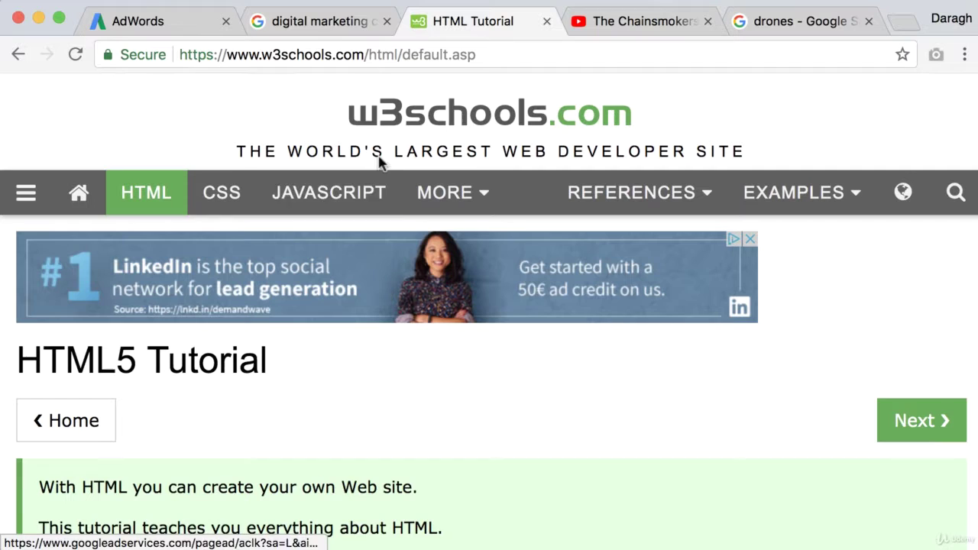
{"action": "left_click", "coordinate": [334, 22]}
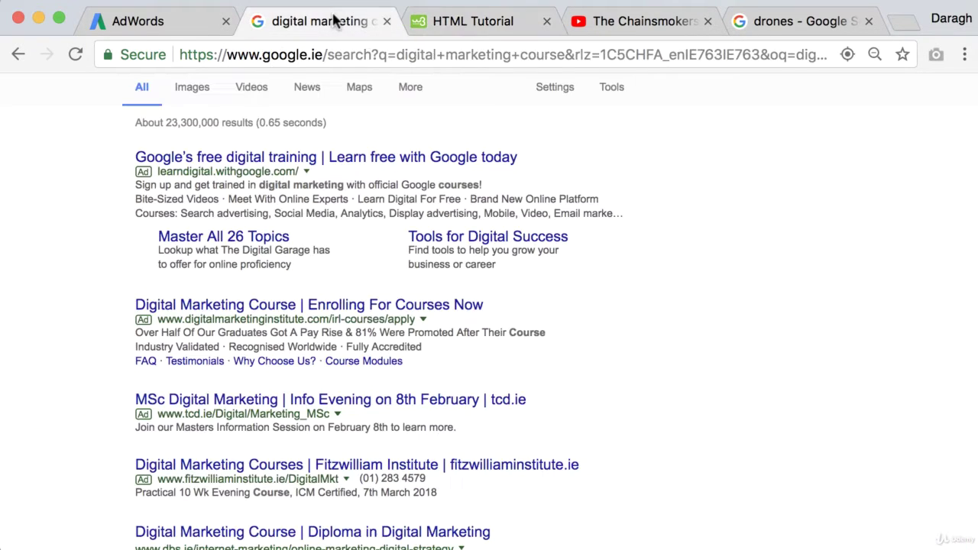
{"action": "left_click", "coordinate": [456, 21]}
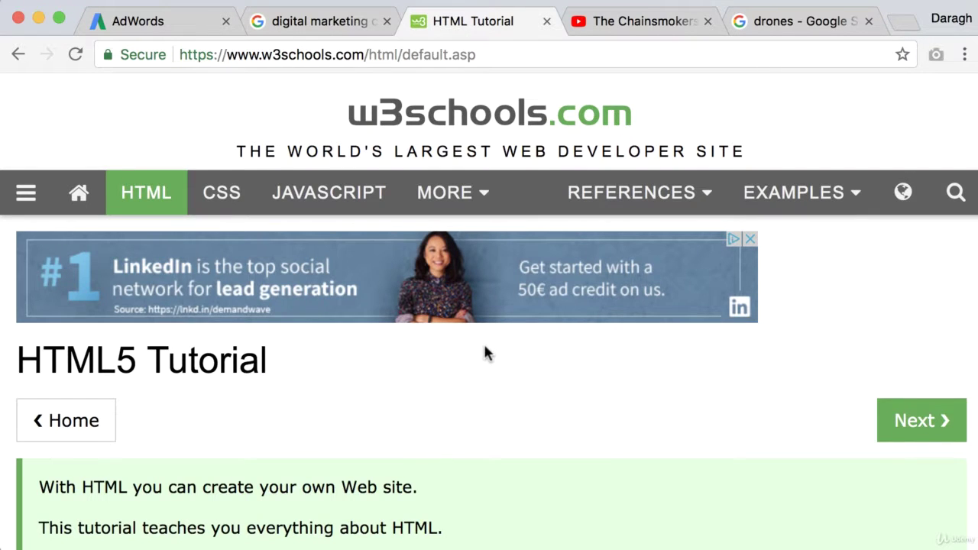
{"action": "left_click", "coordinate": [320, 22]}
{"action": "left_click", "coordinate": [181, 22]}
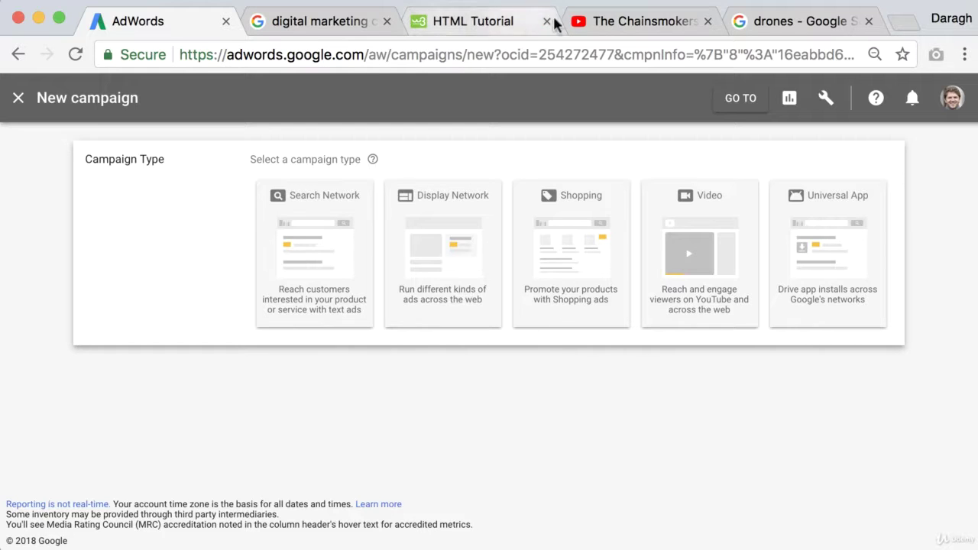
- Place the drones results ahead of the Chainsmokers video, browse its shopping ads, then return to AdWords
{"action": "left_click_drag", "start_coordinate": [793, 15], "coordinate": [601, 21]}
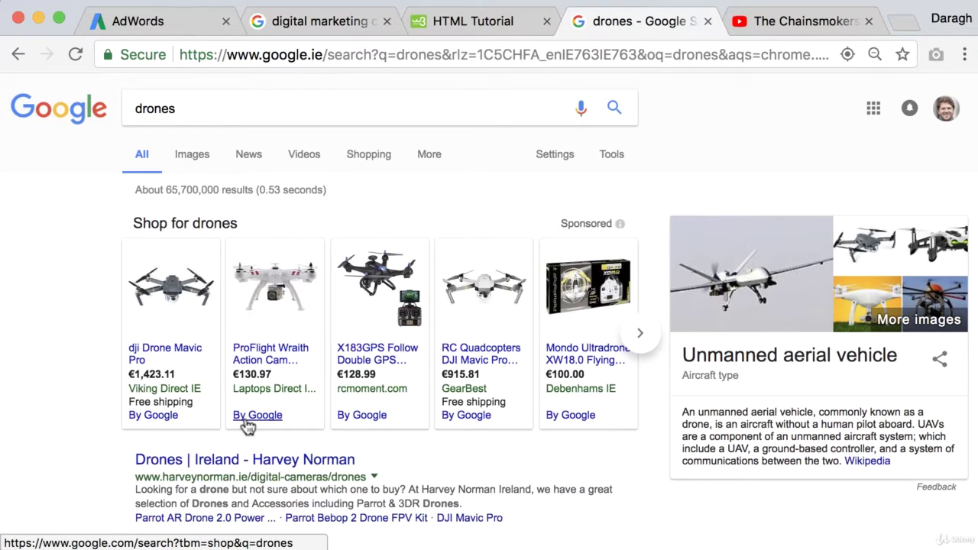
{"action": "mouse_move", "coordinate": [187, 297]}
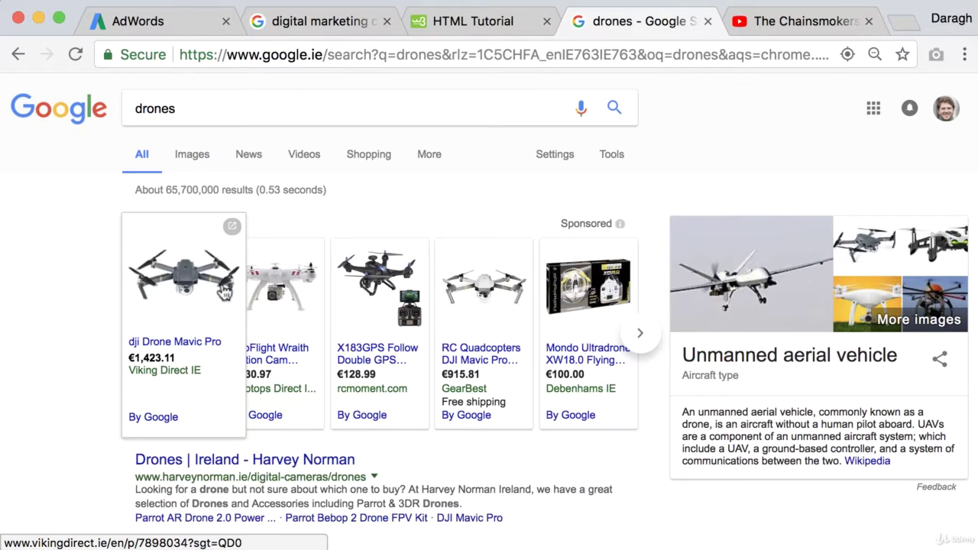
{"action": "mouse_move", "coordinate": [147, 353]}
{"action": "scroll", "coordinate": [167, 342], "scroll_direction": "down", "scroll_amount": 1}
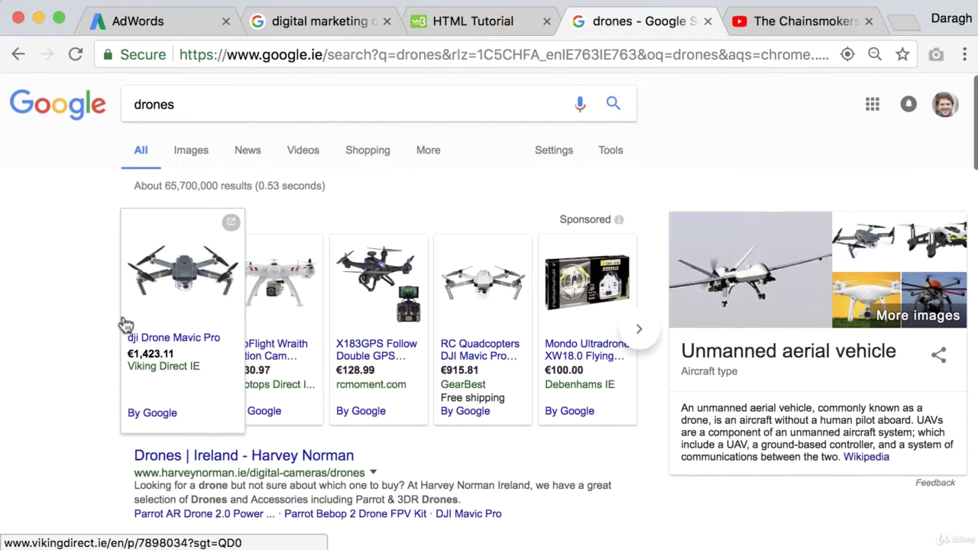
{"action": "left_click", "coordinate": [153, 21]}
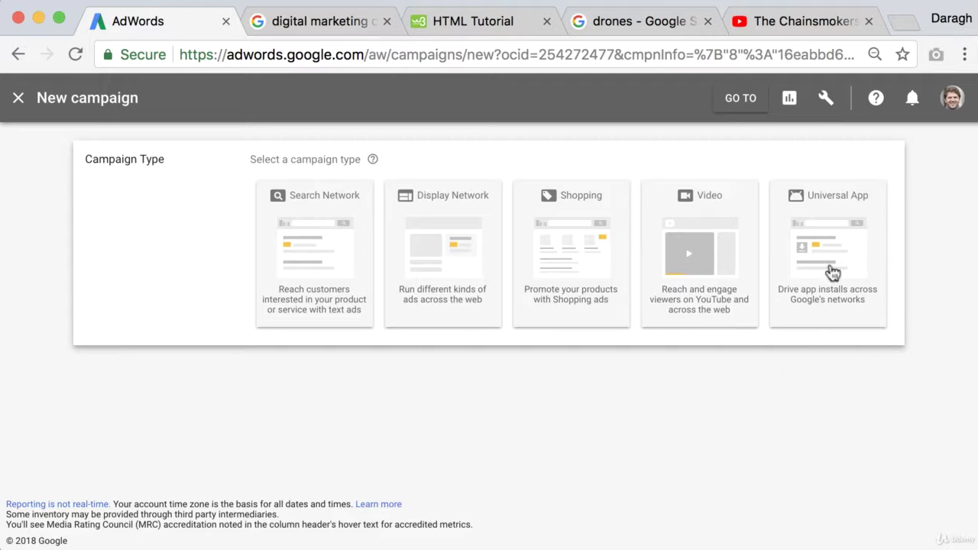
- Move the Chainsmokers video right after AdWords, then show the w3schools HTML5 Tutorial page
{"action": "left_click", "coordinate": [798, 21]}
{"action": "left_click_drag", "start_coordinate": [797, 21], "coordinate": [334, 31]}
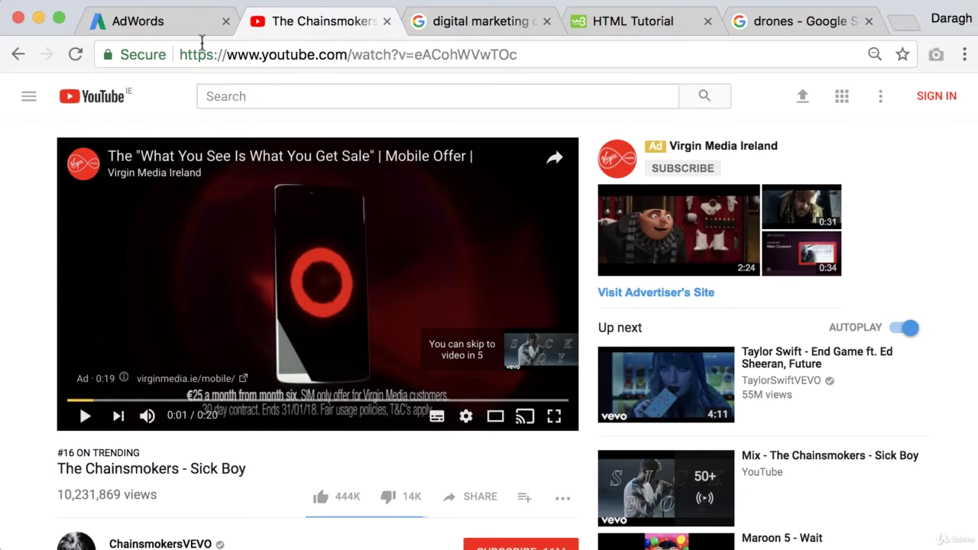
{"action": "left_click", "coordinate": [186, 22]}
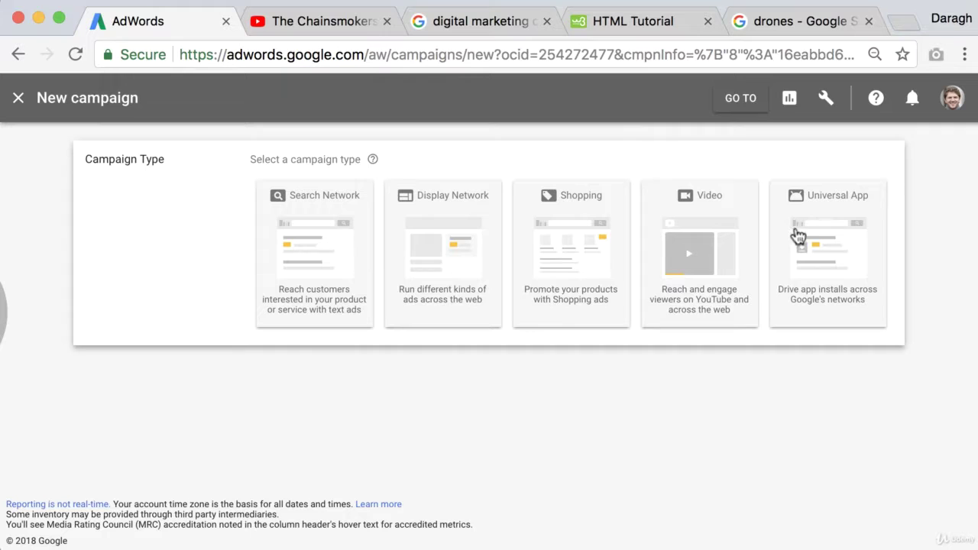
{"action": "left_click", "coordinate": [590, 23]}
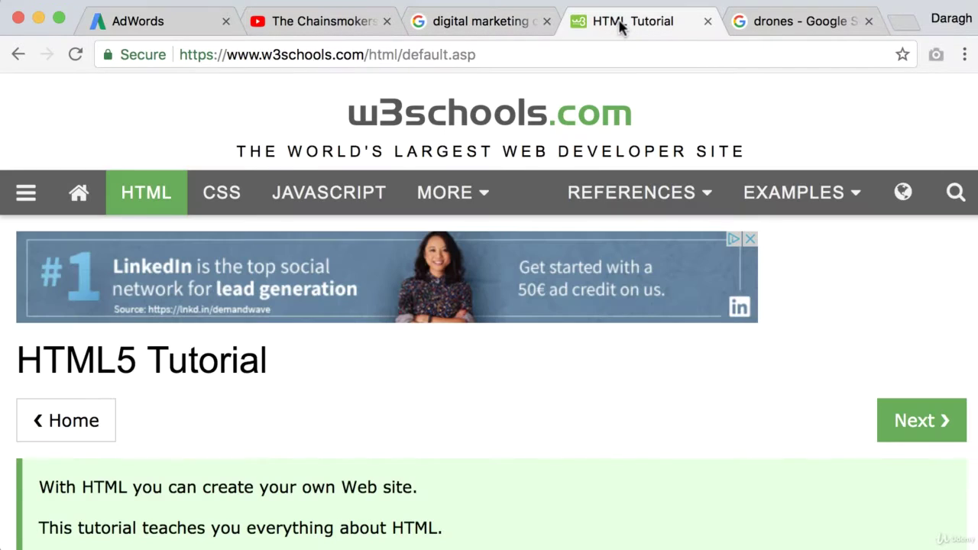
- Choose Search Network as the campaign type with Website traffic as the goal
{"action": "left_click", "coordinate": [189, 25]}
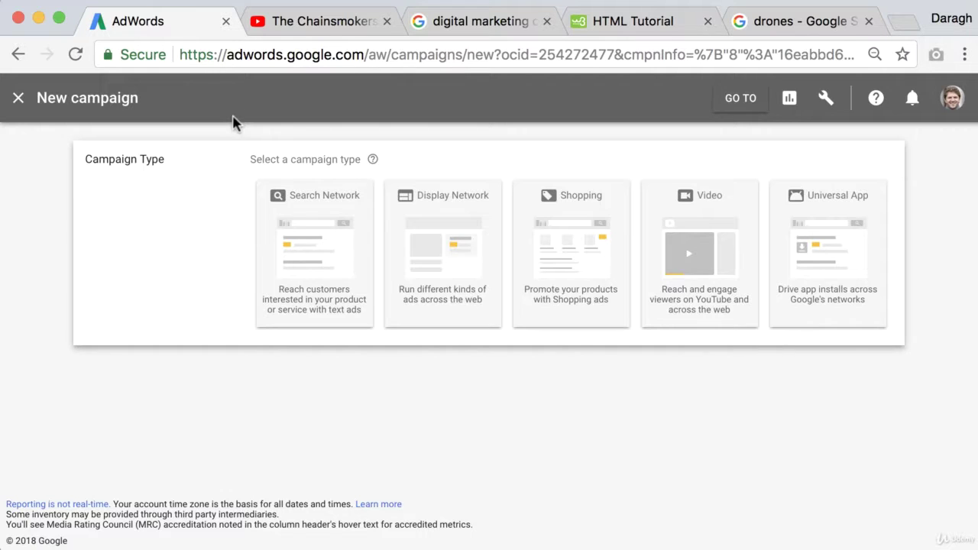
{"action": "left_click", "coordinate": [320, 249]}
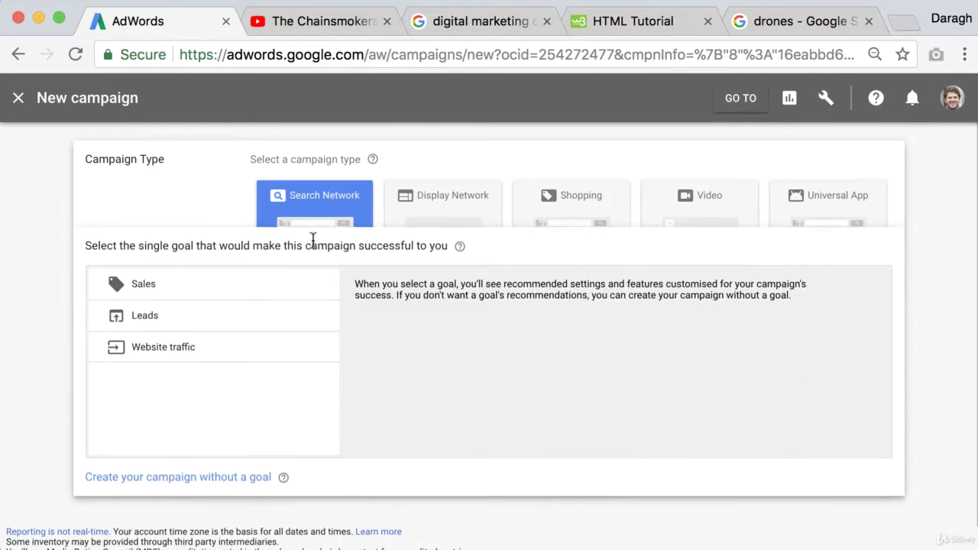
{"action": "left_click", "coordinate": [152, 269]}
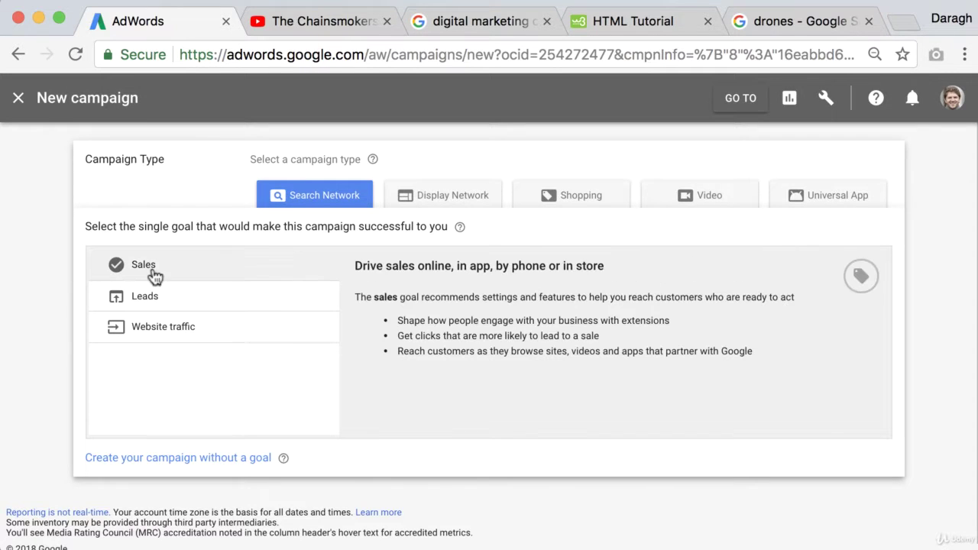
{"action": "left_click", "coordinate": [194, 292]}
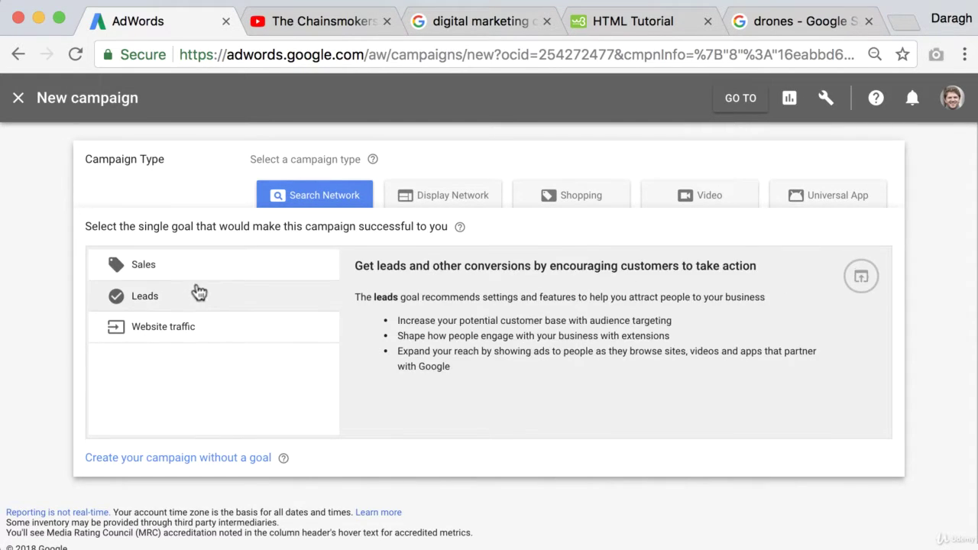
{"action": "left_click", "coordinate": [215, 335]}
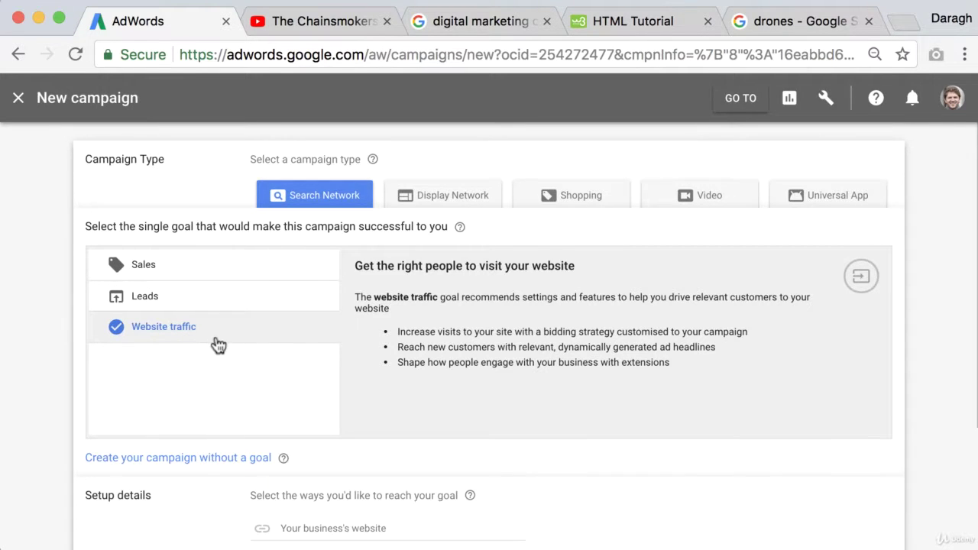
- Enter the business's website address for the campaign
{"action": "scroll", "coordinate": [219, 344], "scroll_direction": "down", "scroll_amount": 4}
{"action": "left_click", "coordinate": [363, 350]}
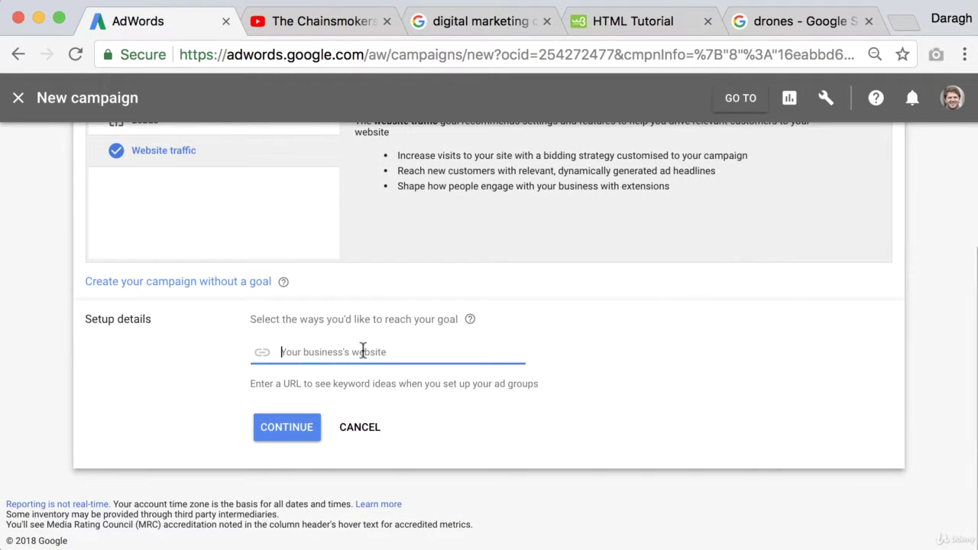
{"action": "type", "text": "daraghwalsh.com"}
- Continue to the campaign settings and name the campaign 'Test Campaign'
{"action": "left_click", "coordinate": [293, 430]}
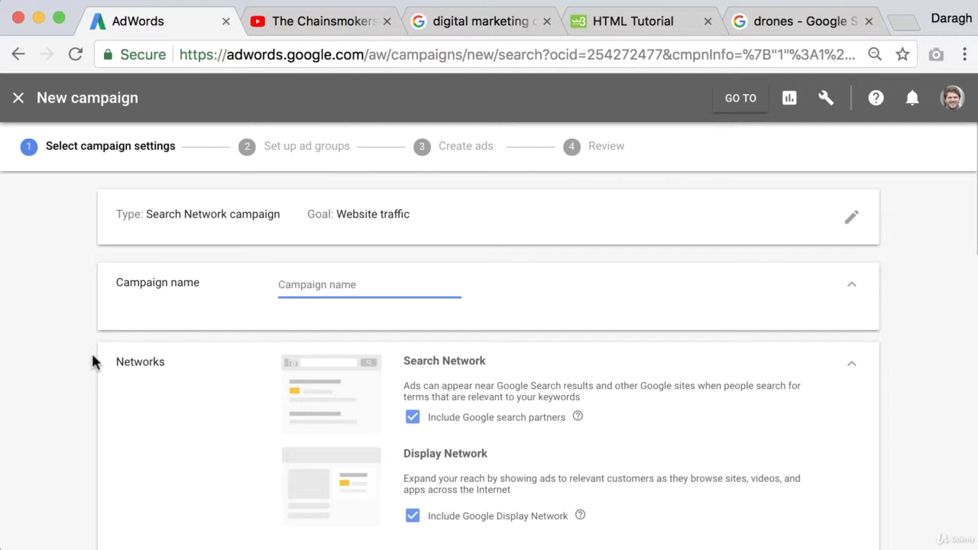
{"action": "type", "text": "tES"}
{"action": "key", "text": "BackSpace"}
{"action": "key", "text": "BackSpace"}
{"action": "key", "text": "BackSpace"}
{"action": "type", "text": "Test"}
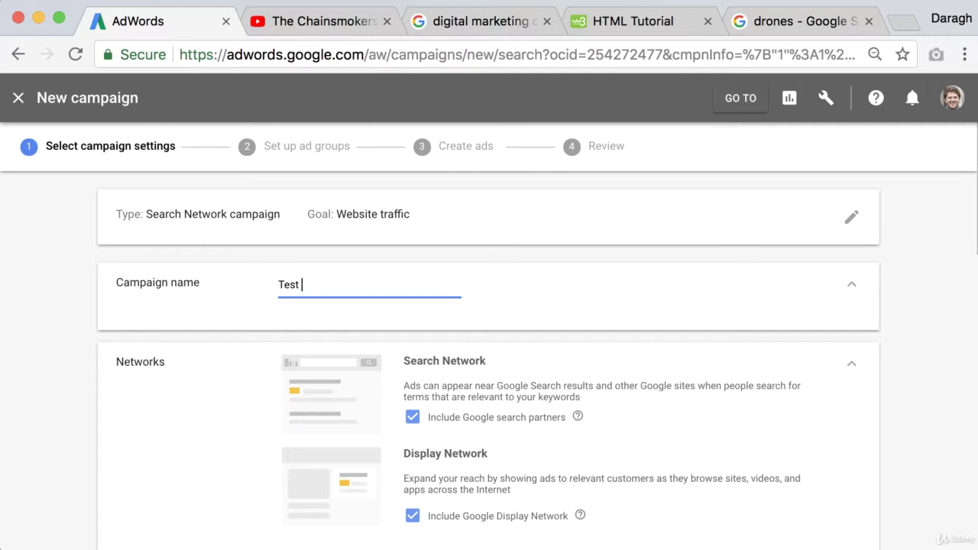
{"action": "type", "text": " Campaign"}
- Exclude Google Display Network from the campaign's networks, keeping search partners
{"action": "scroll", "coordinate": [429, 431], "scroll_direction": "down", "scroll_amount": 2}
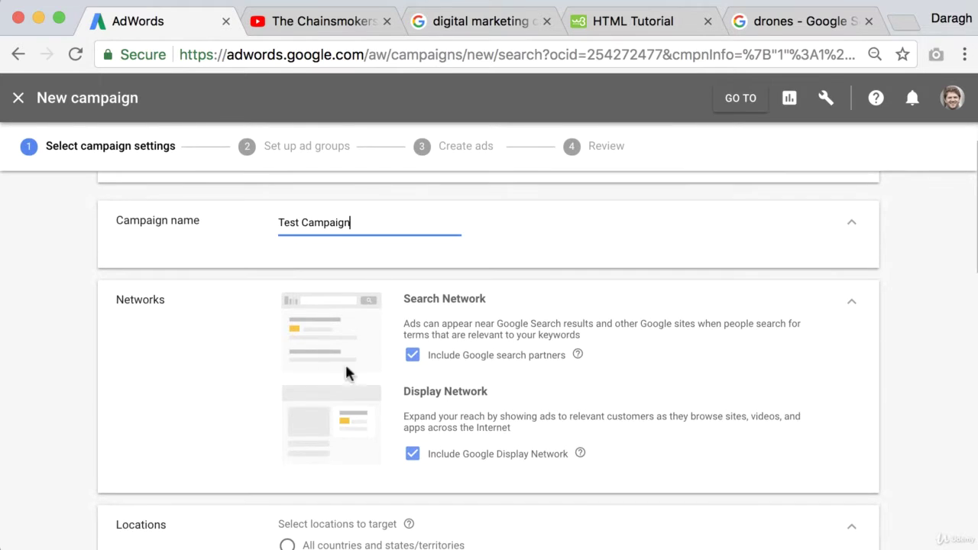
{"action": "double_click", "coordinate": [405, 299]}
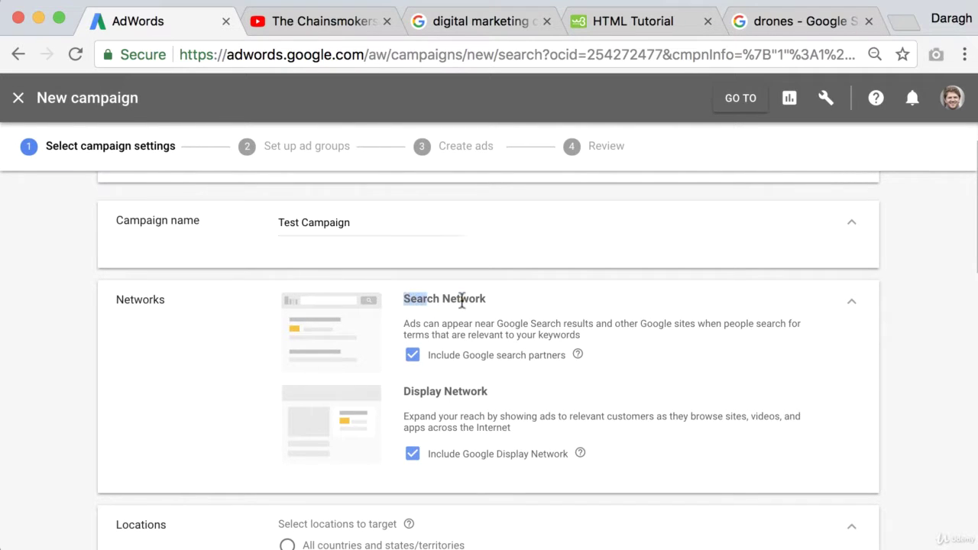
{"action": "left_click", "coordinate": [413, 456]}
{"action": "scroll", "coordinate": [454, 313], "scroll_direction": "up", "scroll_amount": 2}
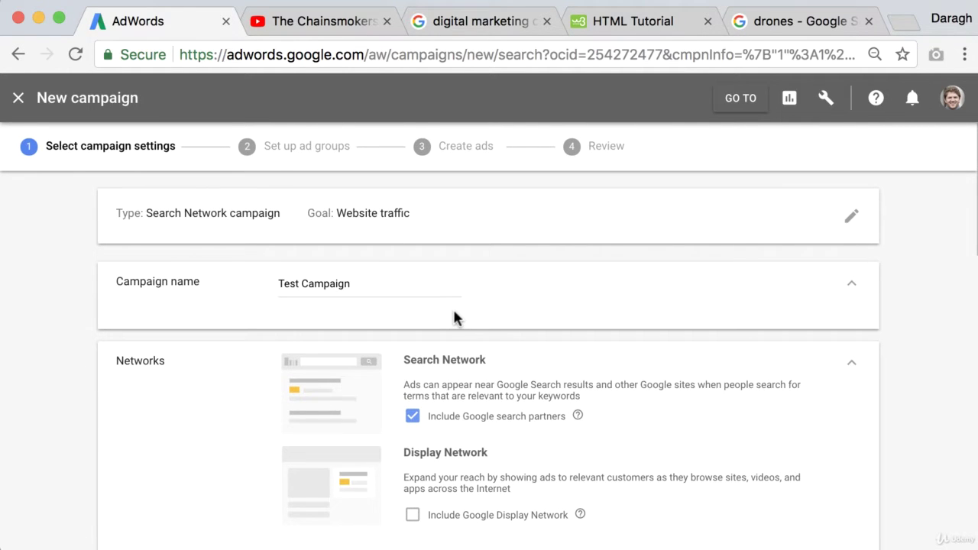